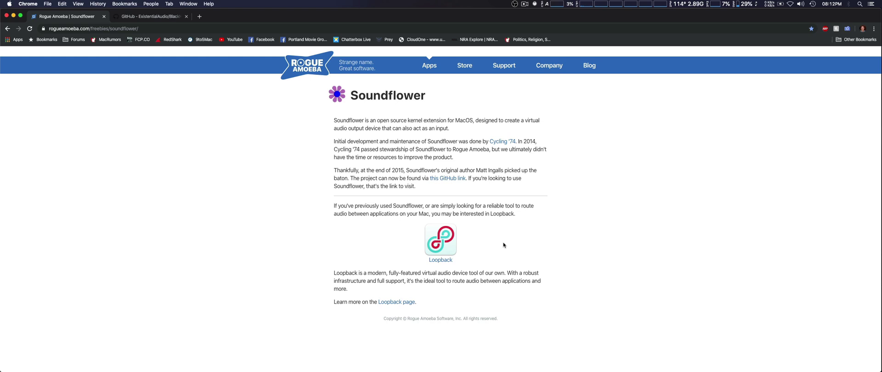
Switch Chrome to the GitHub ExistentialAudio/BlackHole tab, leaving the Soundflower page
left_click(150, 17)
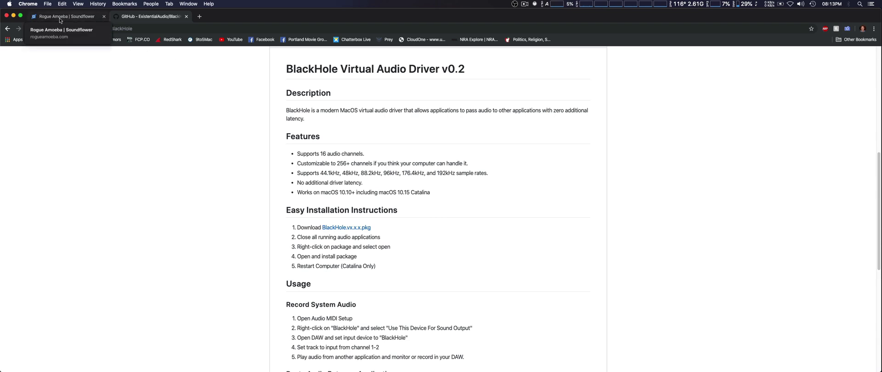
Minimize Chrome and OBS and bring the Audio Devices window forward
left_click(14, 16)
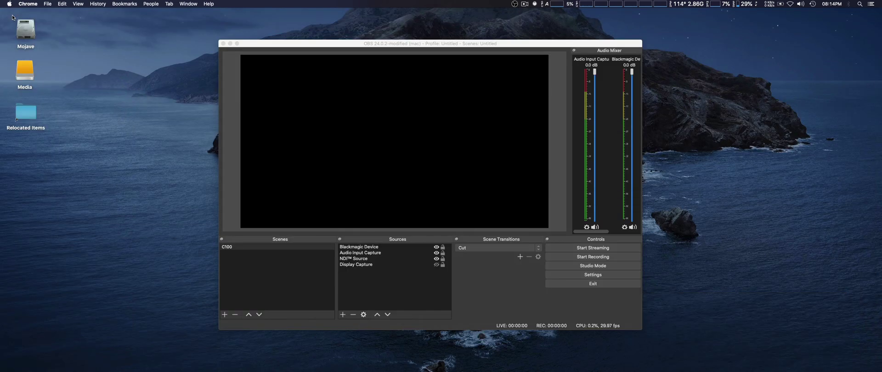
left_click(230, 44)
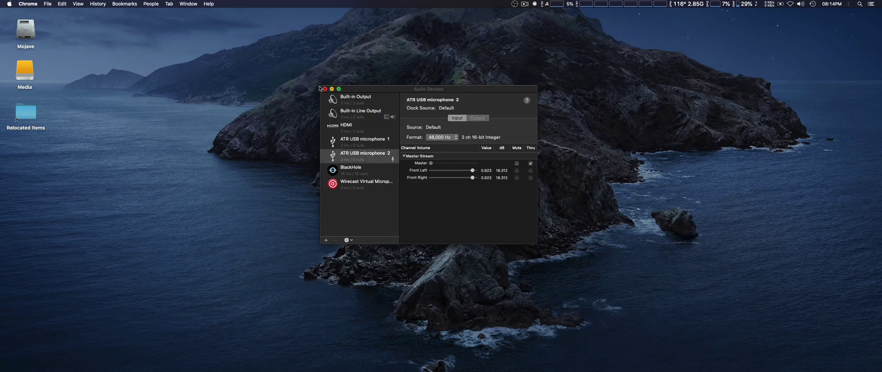
left_click(485, 88)
Select BlackHole to show its 44,100 Hz, 16-channel 32-bit float format, then dismiss the + menu
mouse_move(697, 365)
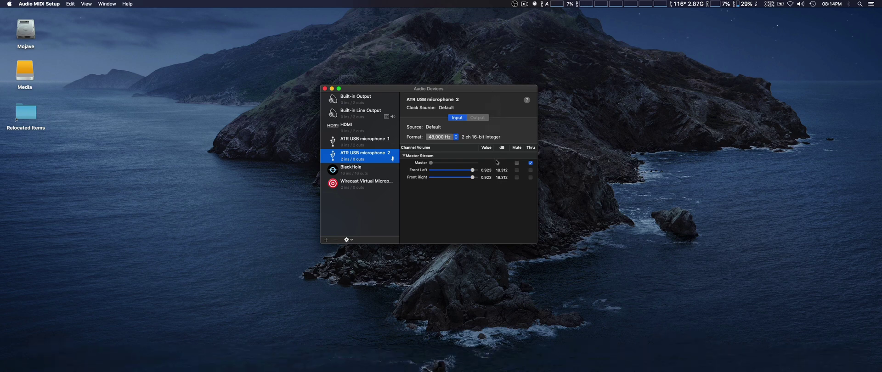
left_click(359, 173)
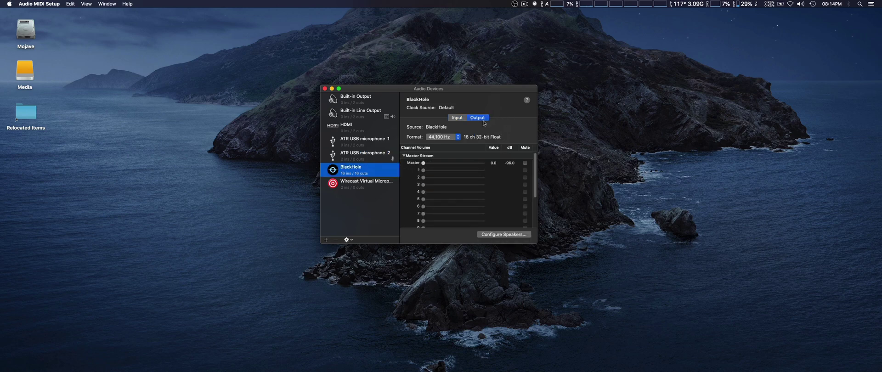
scroll(504, 190, "down", 5)
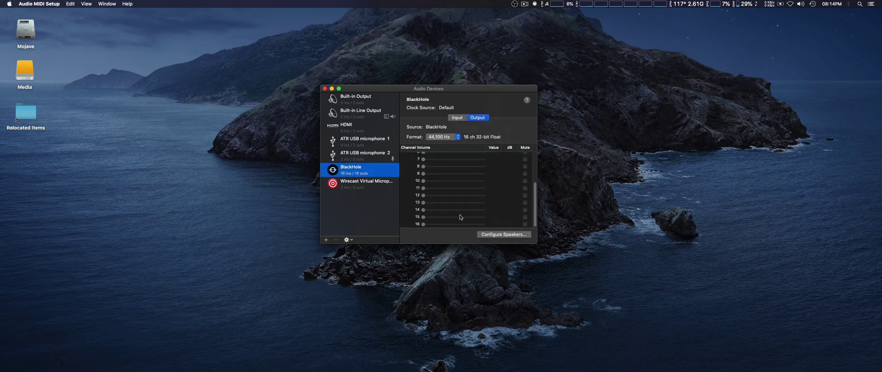
left_click(326, 240)
left_click(355, 217)
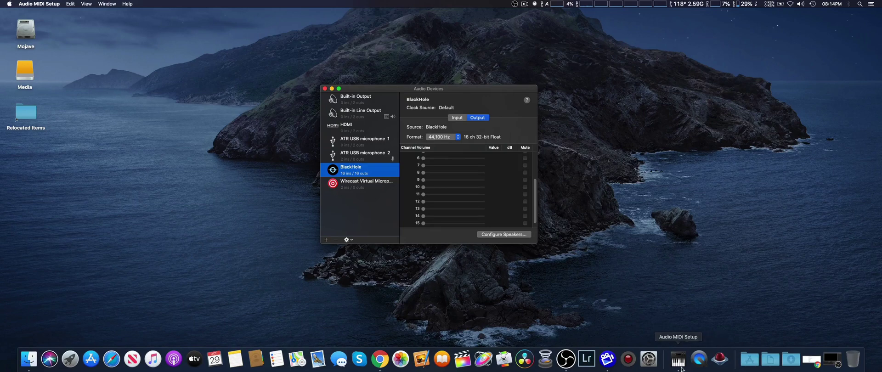
In OBS audio settings, set Mic/Auxiliary Audio 2 to BlackHole, then back to Default
left_click(832, 360)
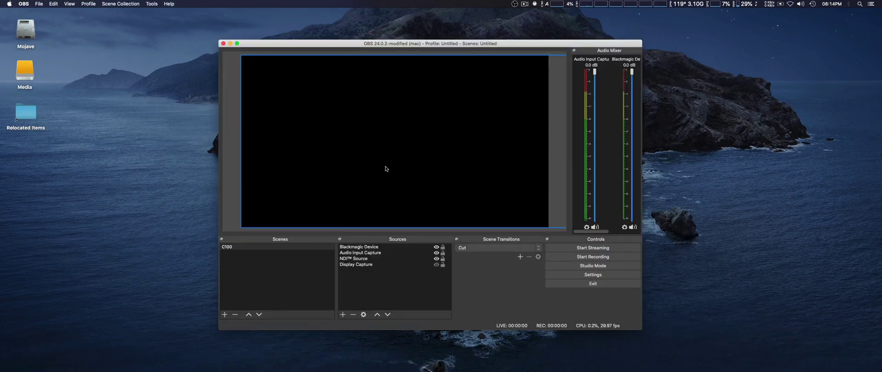
left_click(583, 276)
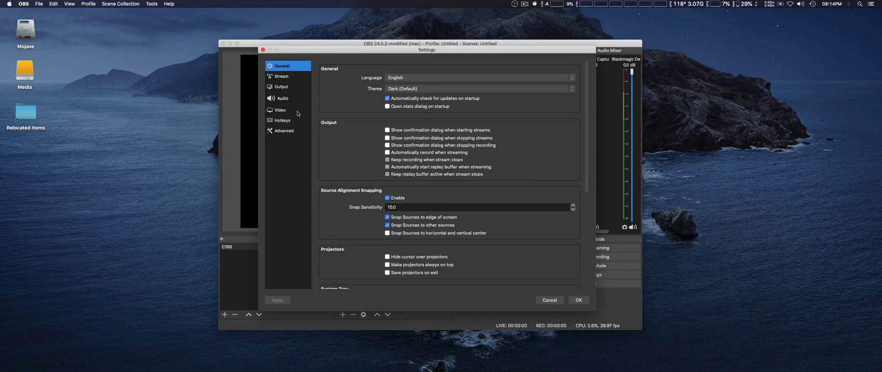
left_click(275, 98)
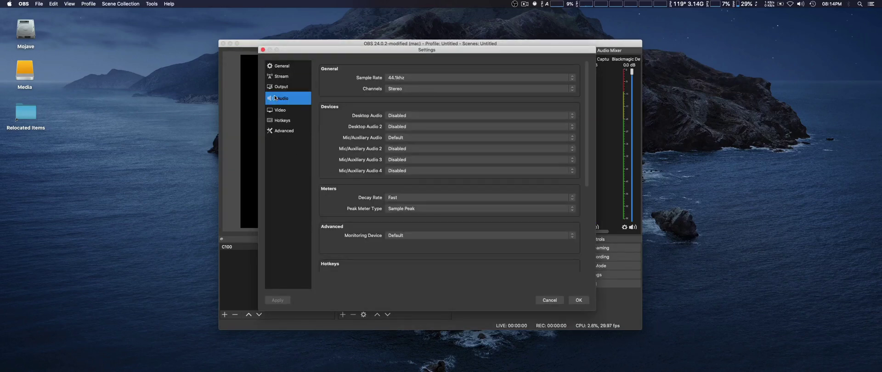
left_click(403, 148)
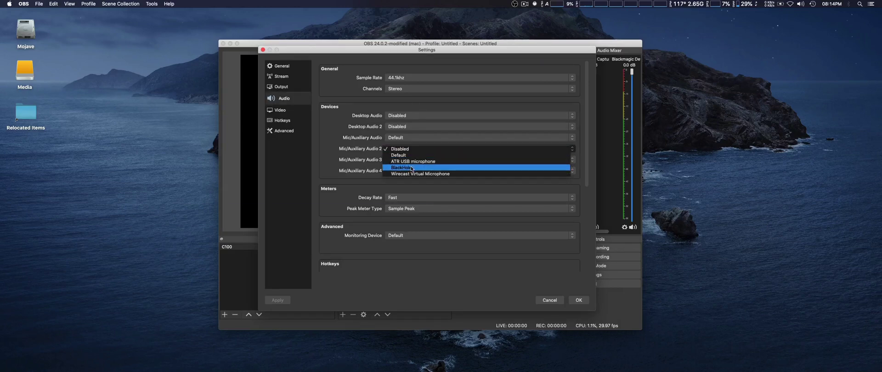
left_click(411, 168)
left_click(415, 149)
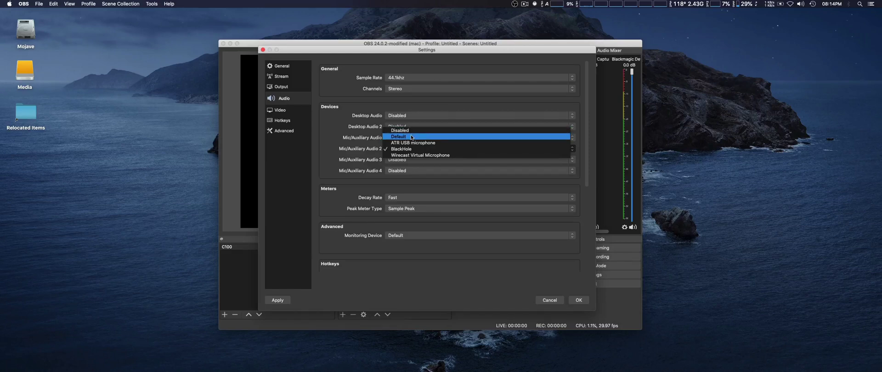
left_click(411, 137)
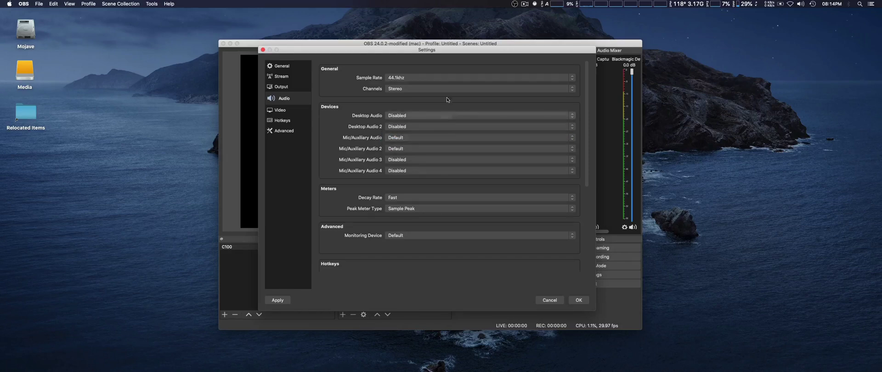
Close Settings, saving the audio changes, then close OBS
left_click(262, 50)
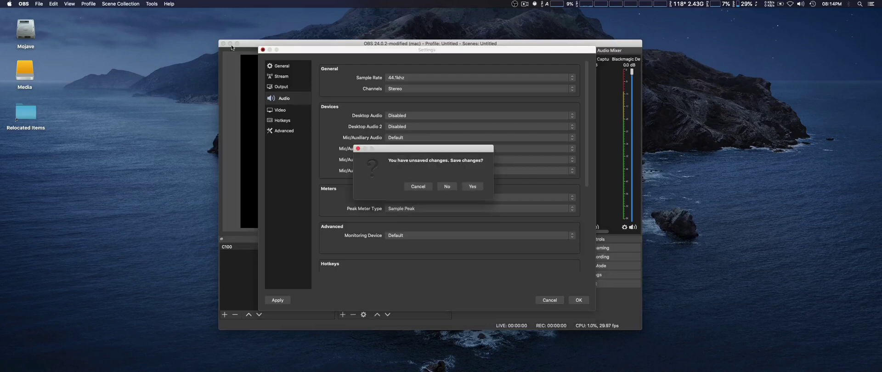
left_click(471, 186)
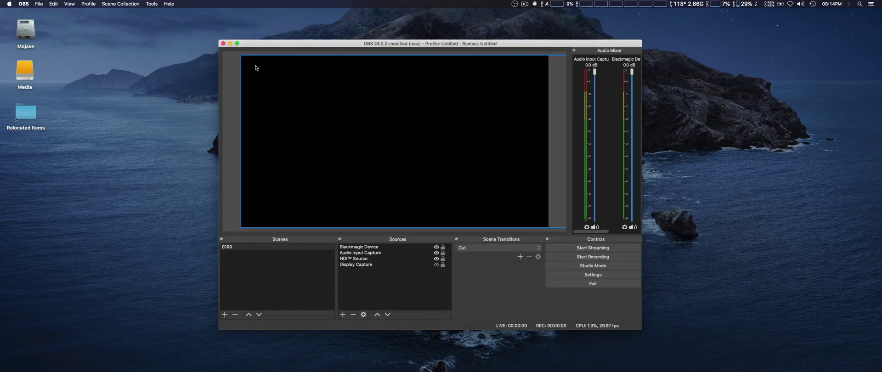
left_click(224, 43)
left_click(431, 94)
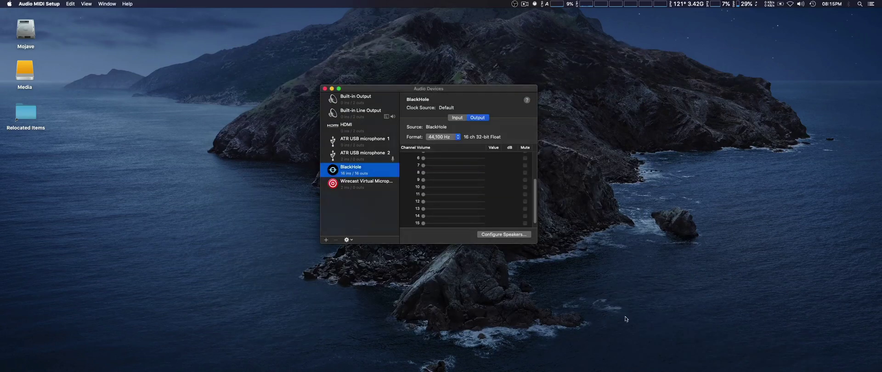
mouse_move(695, 366)
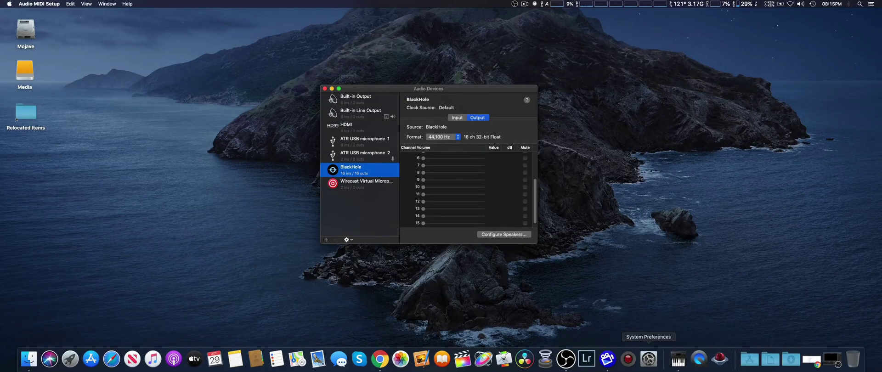
left_click(648, 359)
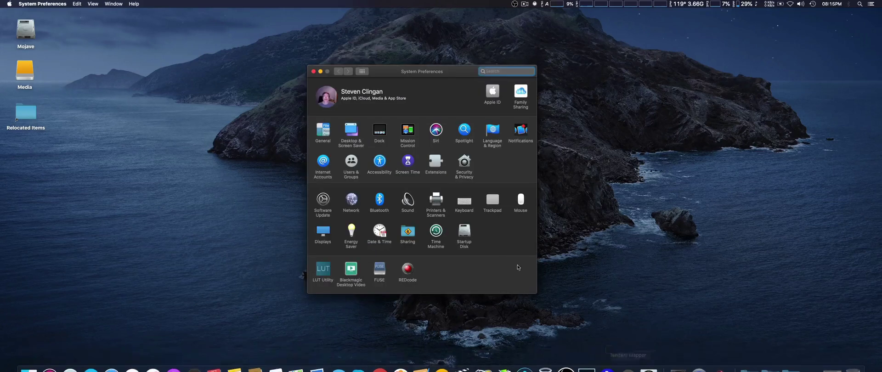
left_click(408, 201)
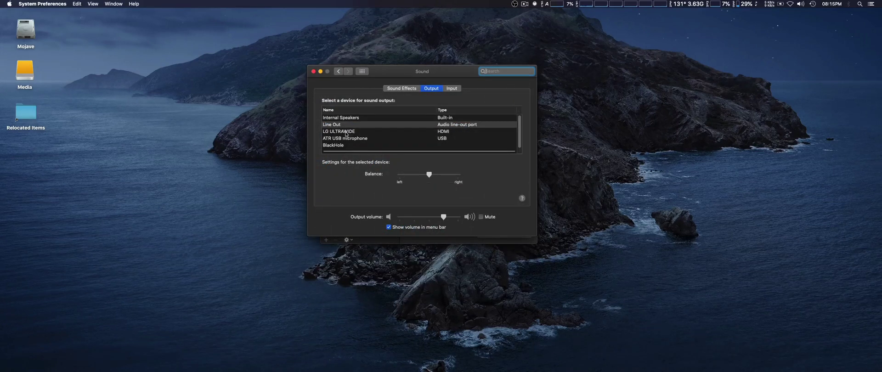
left_click(345, 146)
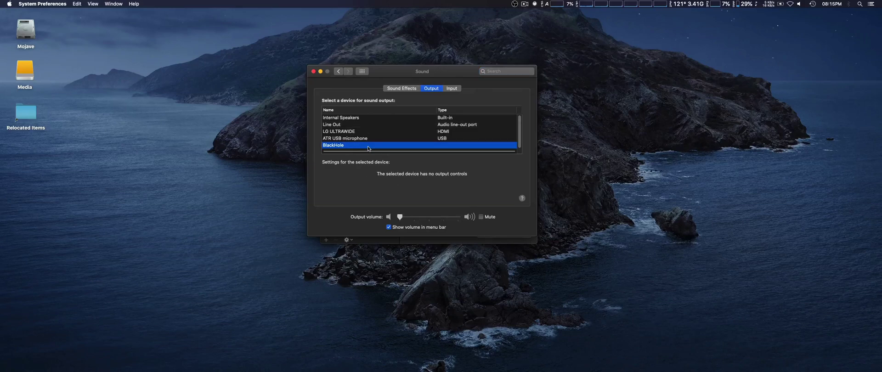
left_click(363, 126)
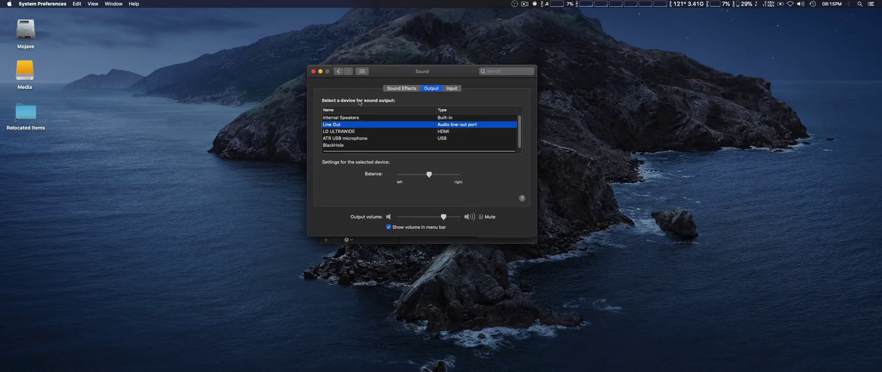
left_click(321, 71)
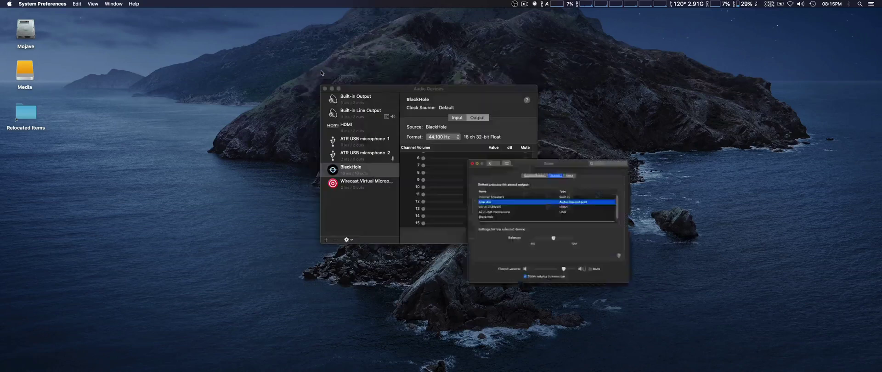
left_click(801, 4)
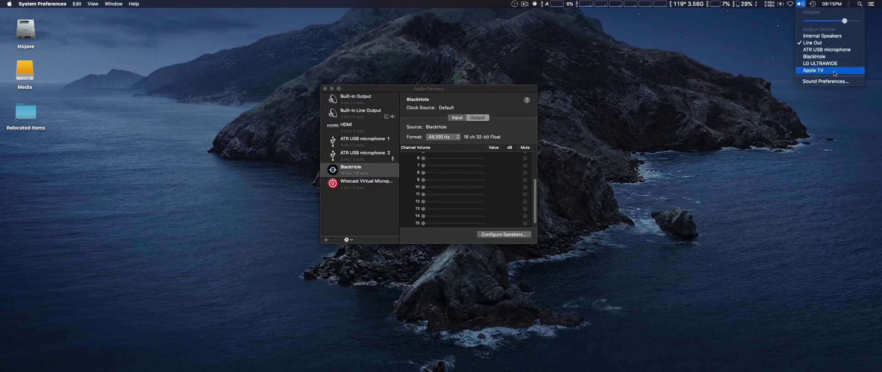
left_click(801, 4)
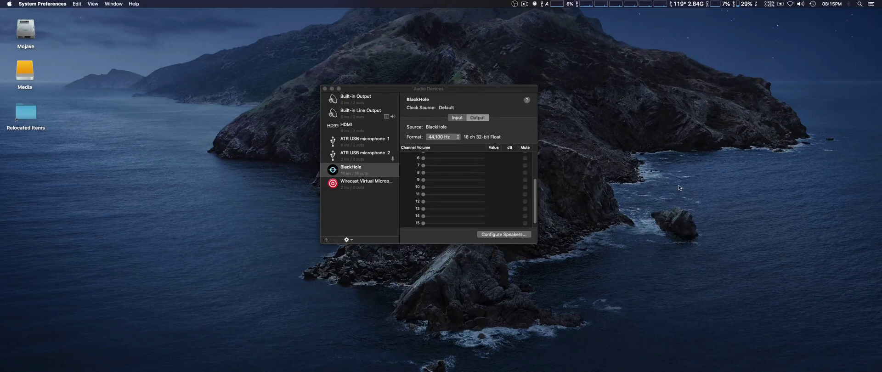
mouse_move(714, 370)
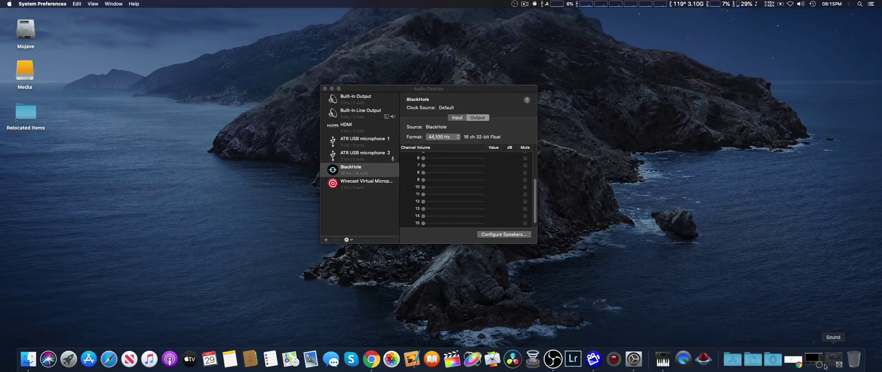
Restore Chrome from the Dock and scroll through the BlackHole README's installation and usage instructions
left_click(793, 361)
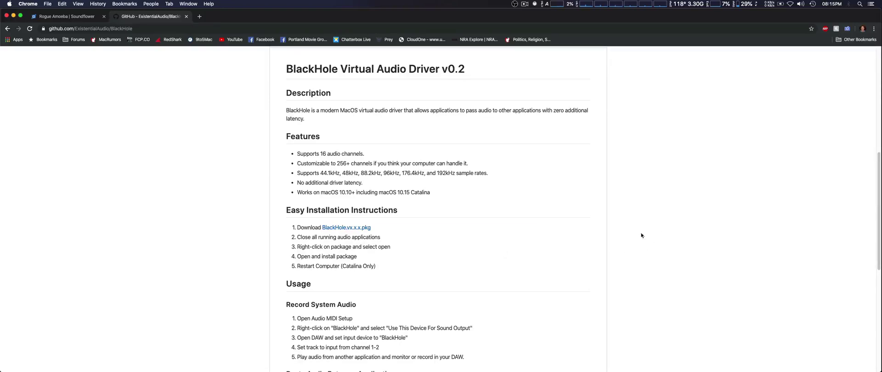
scroll(547, 245, "down", 3)
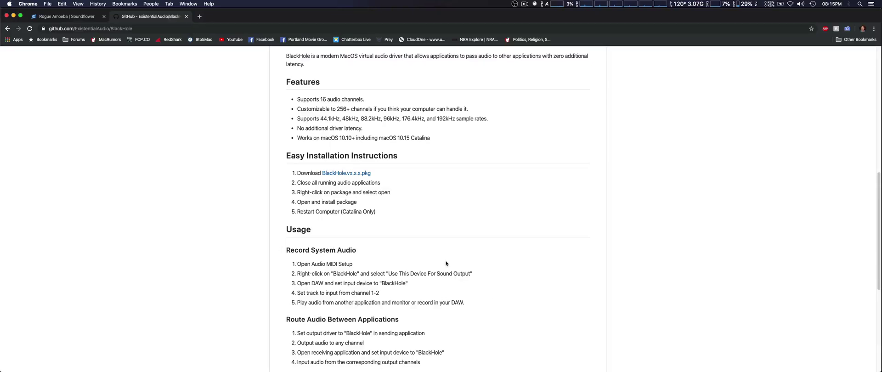
scroll(446, 263, "down", 5)
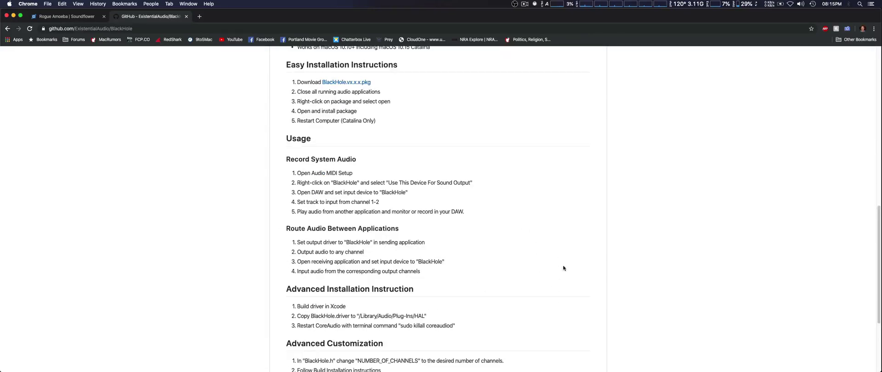
scroll(565, 268, "down", 3)
scroll(579, 273, "up", 10)
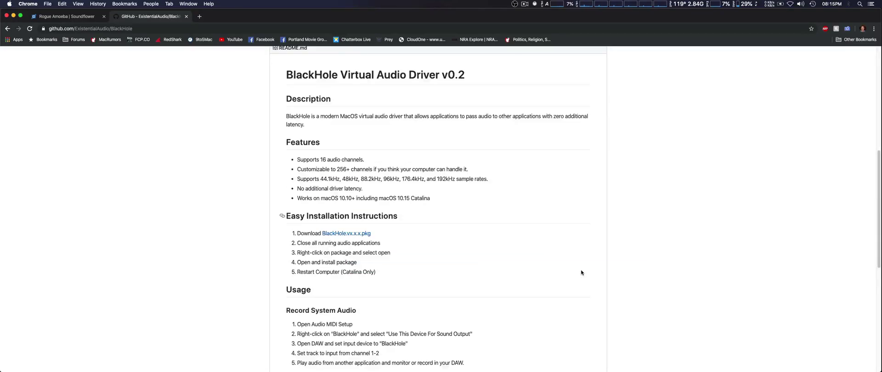